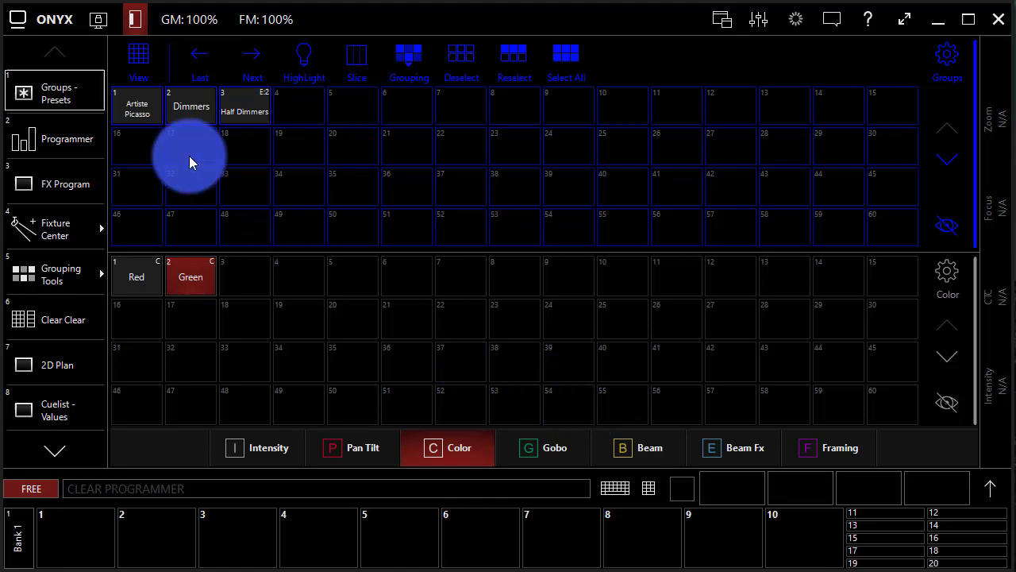
Step: Select the Artiste Picasso group and apply intensity preset 1 (At Full) and the Red color preset
{"action": "left_click", "coordinate": [146, 116]}
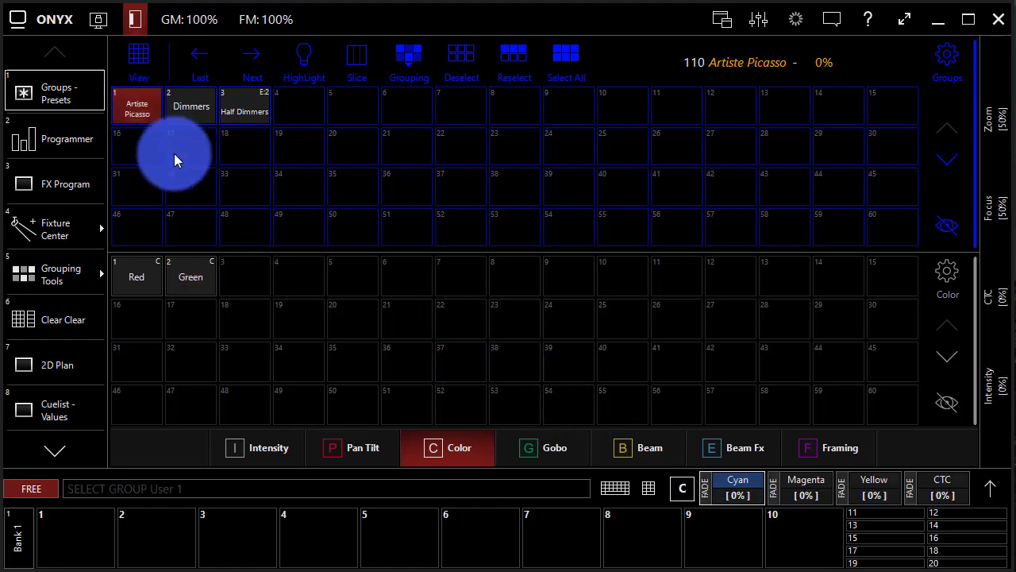
{"action": "left_click", "coordinate": [280, 449]}
{"action": "left_click", "coordinate": [136, 271]}
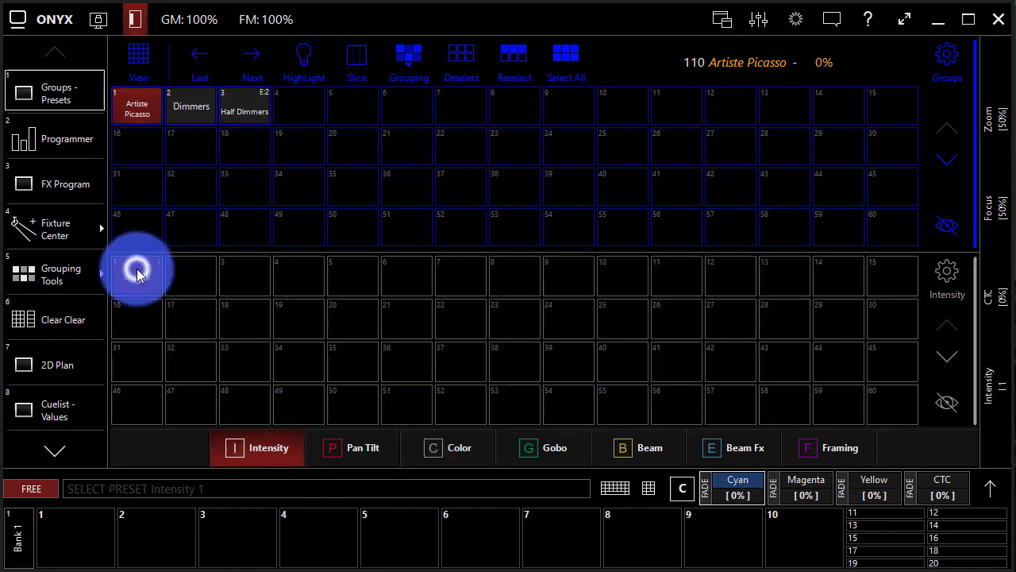
{"action": "left_click", "coordinate": [363, 448]}
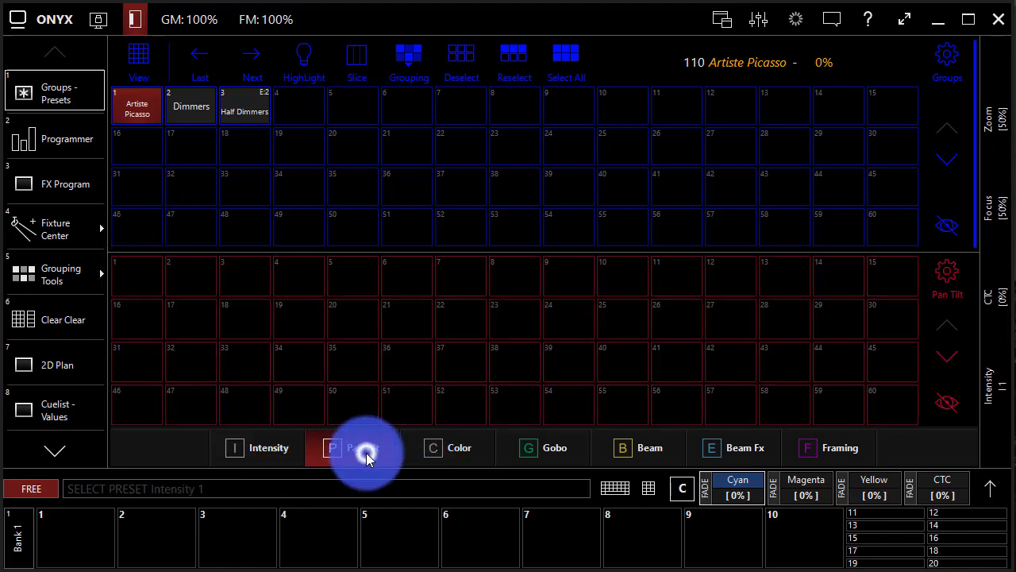
{"action": "left_click", "coordinate": [459, 449]}
{"action": "left_click", "coordinate": [143, 289]}
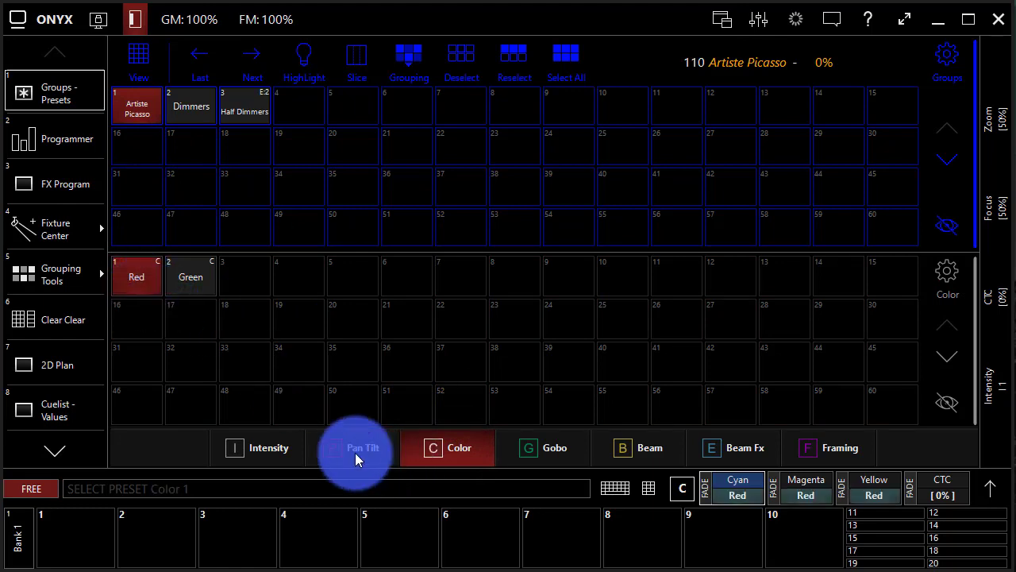
Step: Select the Dimmers group and apply the At Full intensity preset
{"action": "left_click", "coordinate": [193, 114]}
{"action": "left_click", "coordinate": [262, 449]}
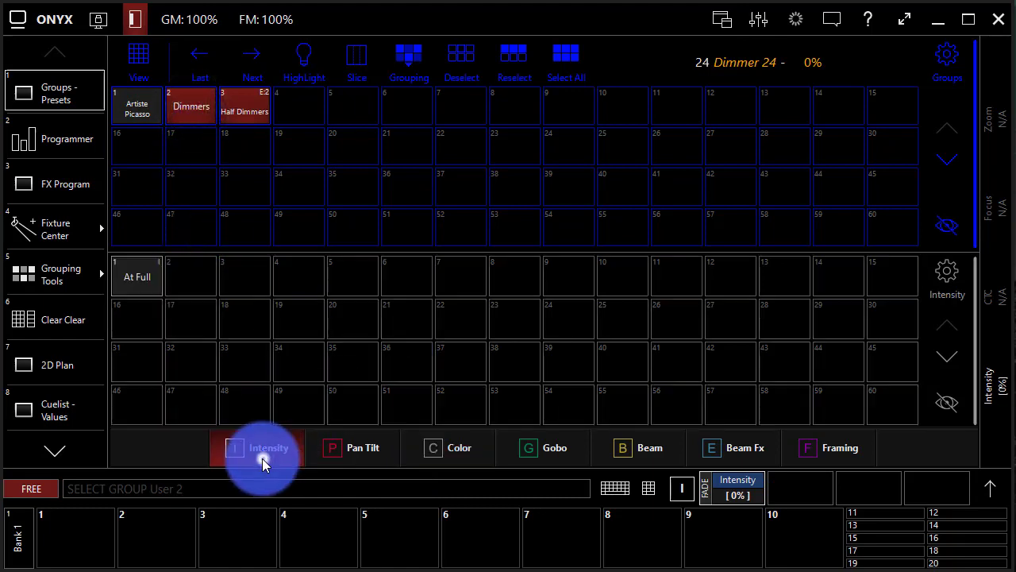
{"action": "left_click", "coordinate": [127, 278]}
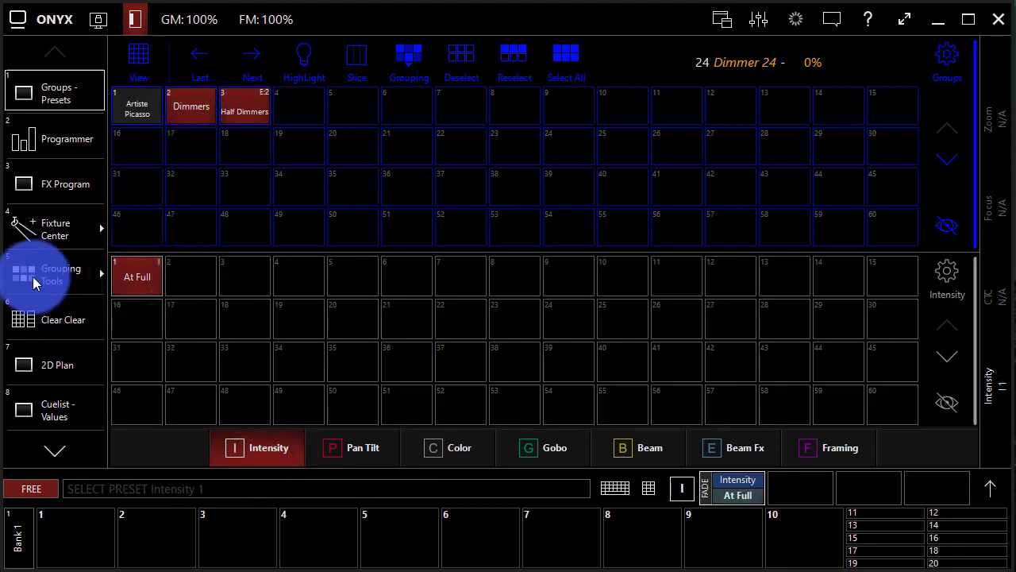
Step: Review the active fixture values in the Programmer and the output of all fixtures in the 2D Plan
{"action": "left_click", "coordinate": [52, 144]}
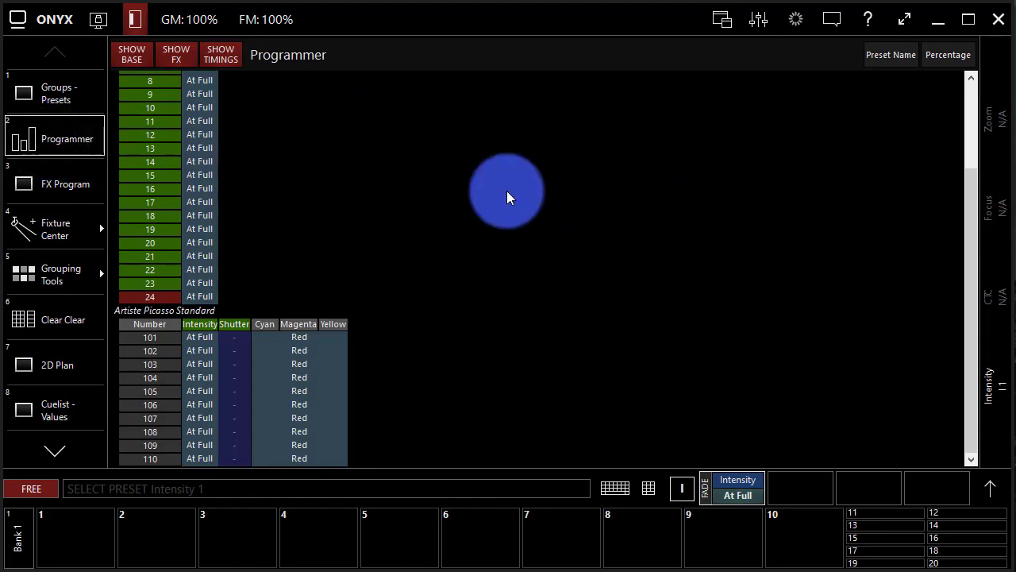
{"action": "left_click", "coordinate": [971, 246]}
{"action": "left_click_drag", "start_coordinate": [970, 246], "coordinate": [926, 381]}
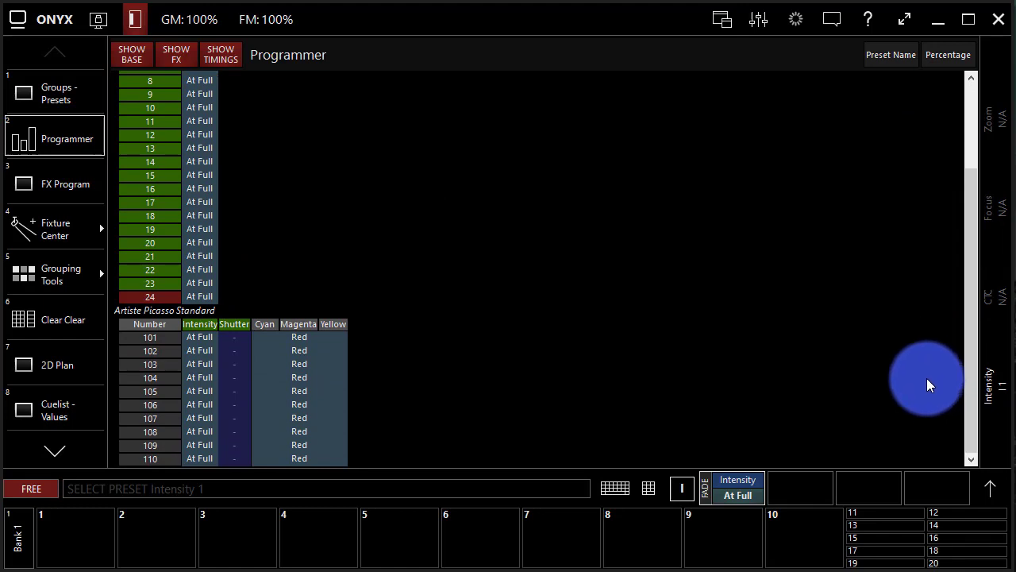
{"action": "left_click", "coordinate": [74, 368]}
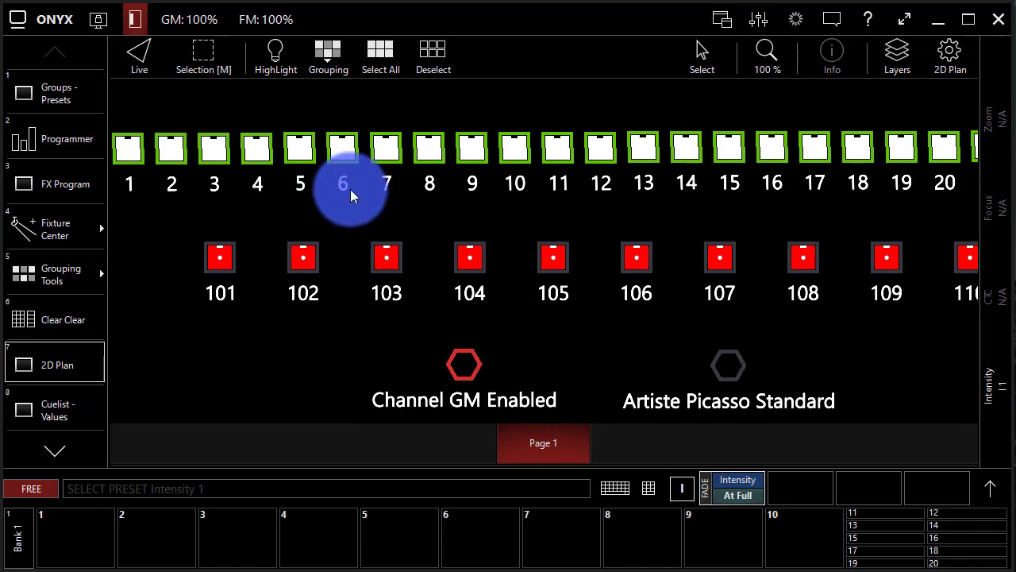
{"action": "scroll", "coordinate": [351, 189], "scroll_direction": "down", "scroll_amount": 1}
{"action": "scroll", "coordinate": [350, 189], "scroll_direction": "down", "scroll_amount": 1}
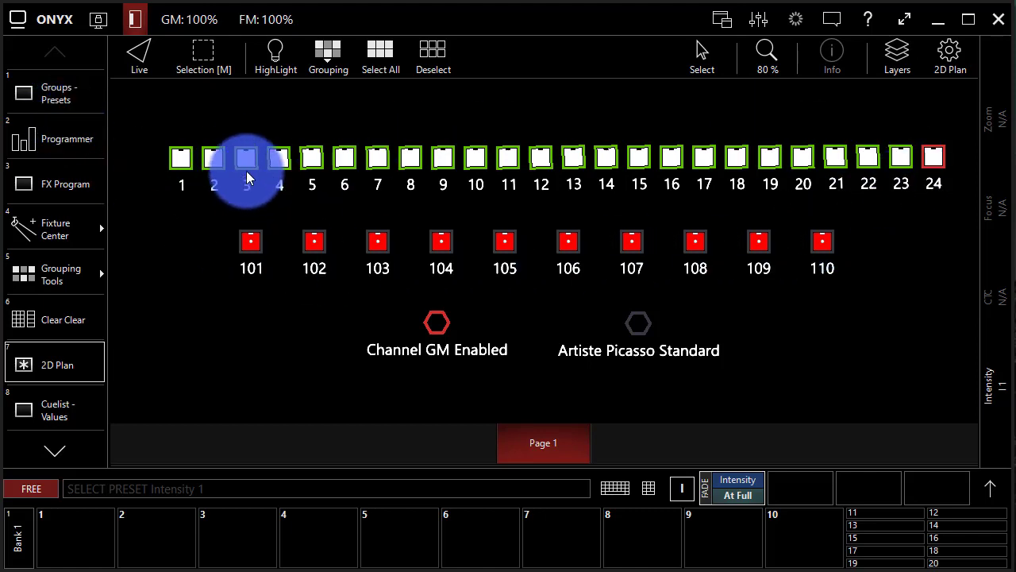
Step: Record the look as a new cuelist named "Test Red Full" on playback fader 1 of Bank 1, using the Cuelist type
{"action": "left_click", "coordinate": [649, 487]}
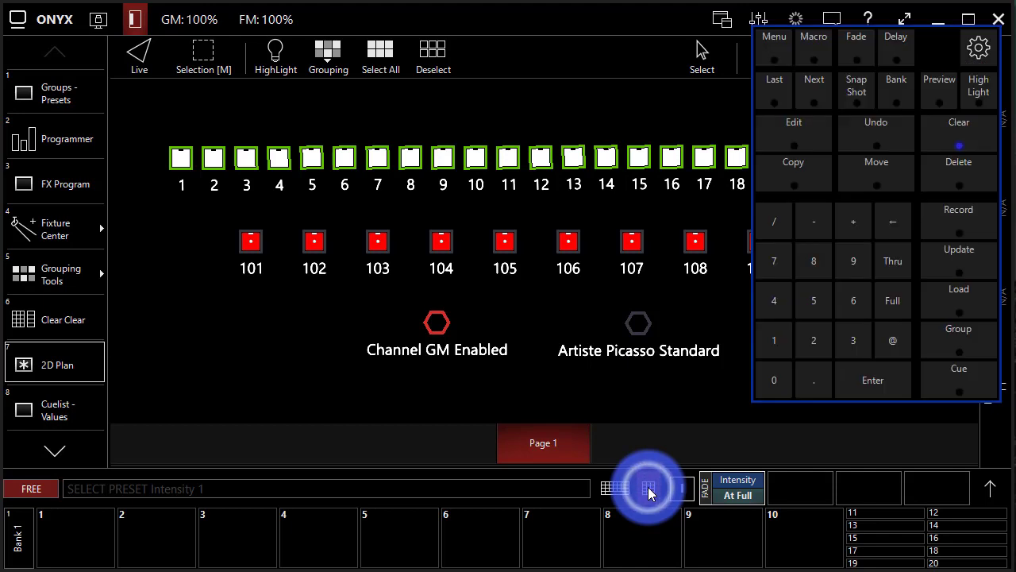
{"action": "left_click", "coordinate": [976, 224]}
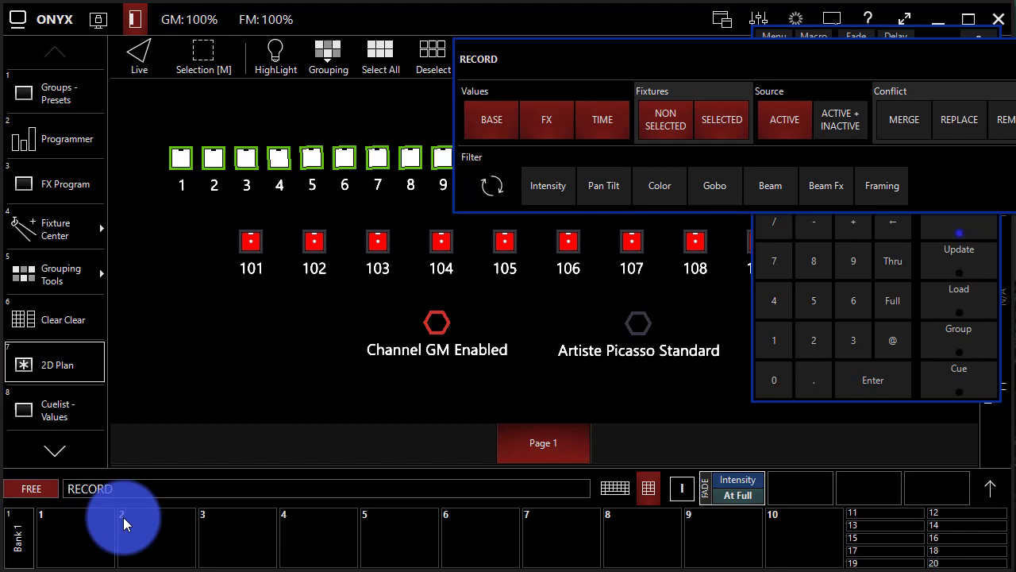
{"action": "left_click", "coordinate": [94, 528]}
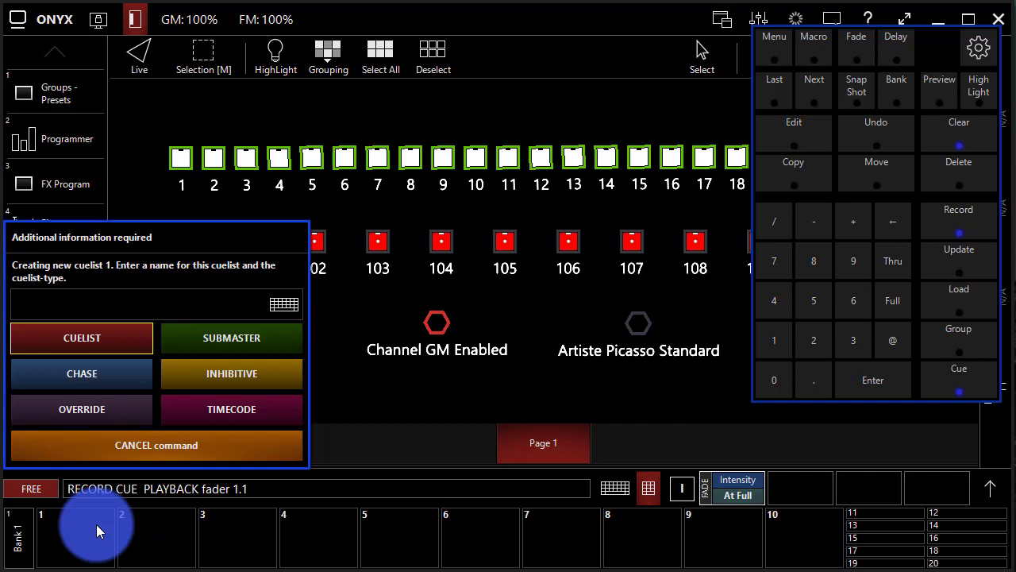
{"action": "type", "text": "Tes"}
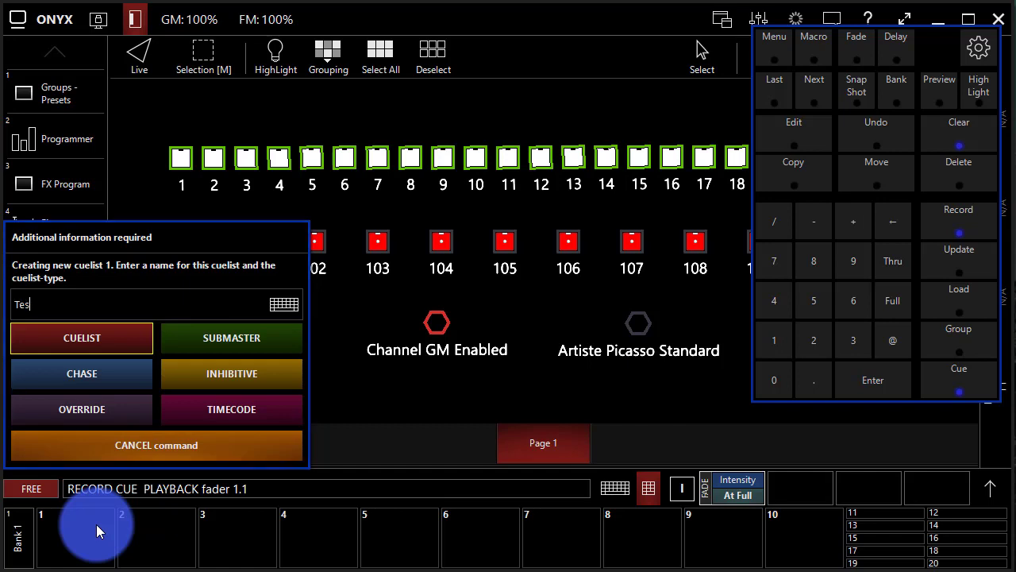
{"action": "type", "text": "t Ree Full"}
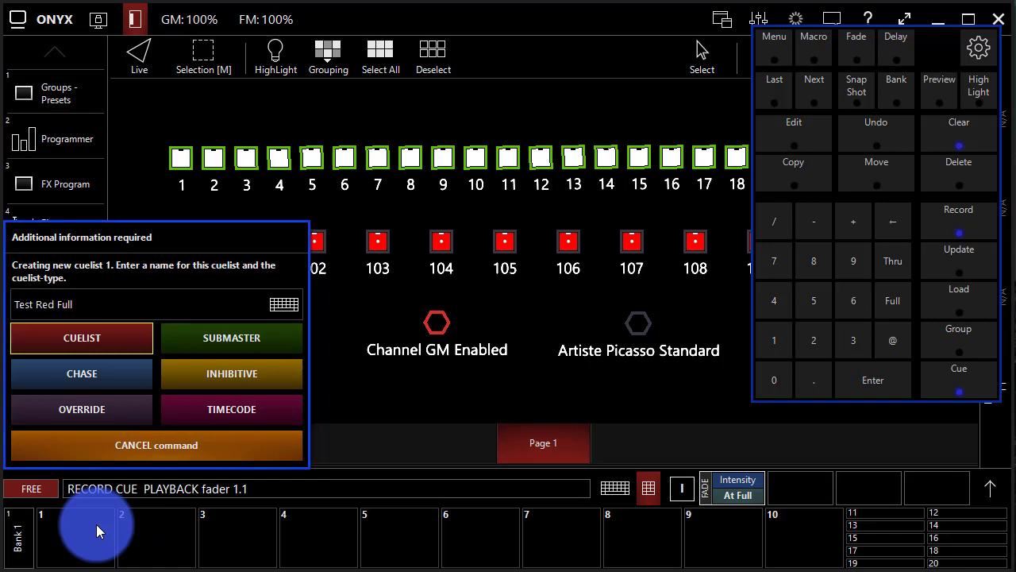
{"action": "left_click", "coordinate": [92, 340]}
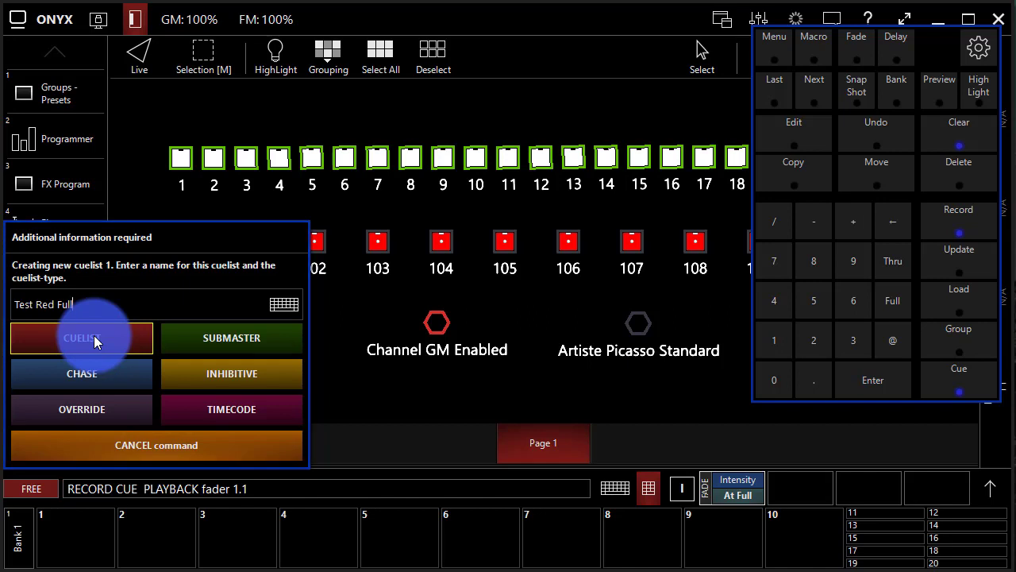
{"action": "left_click", "coordinate": [94, 340]}
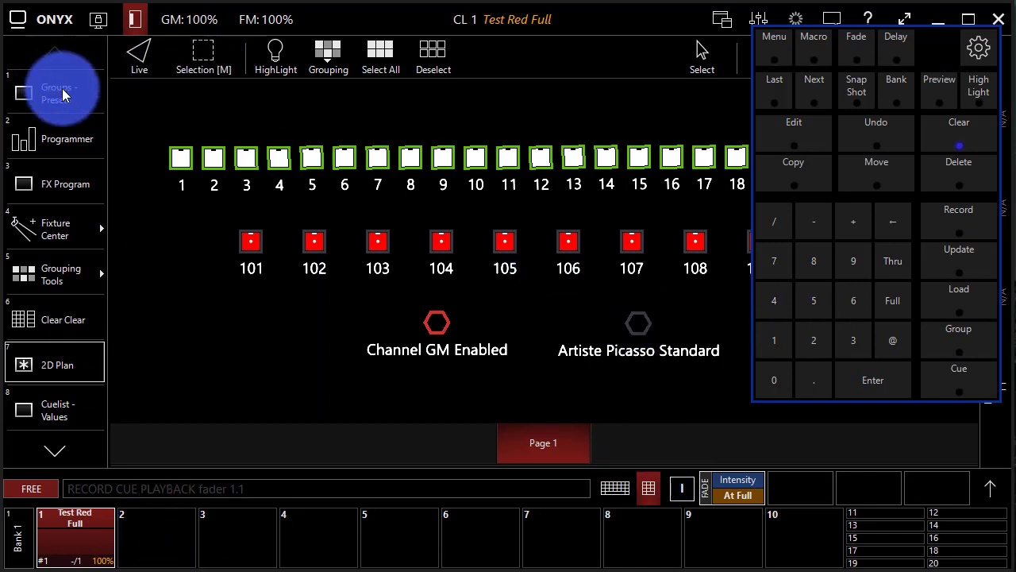
Step: Select all Artiste Picasso Standard fixtures, apply the Green color preset and return to the 2D Plan
{"action": "left_click", "coordinate": [645, 340]}
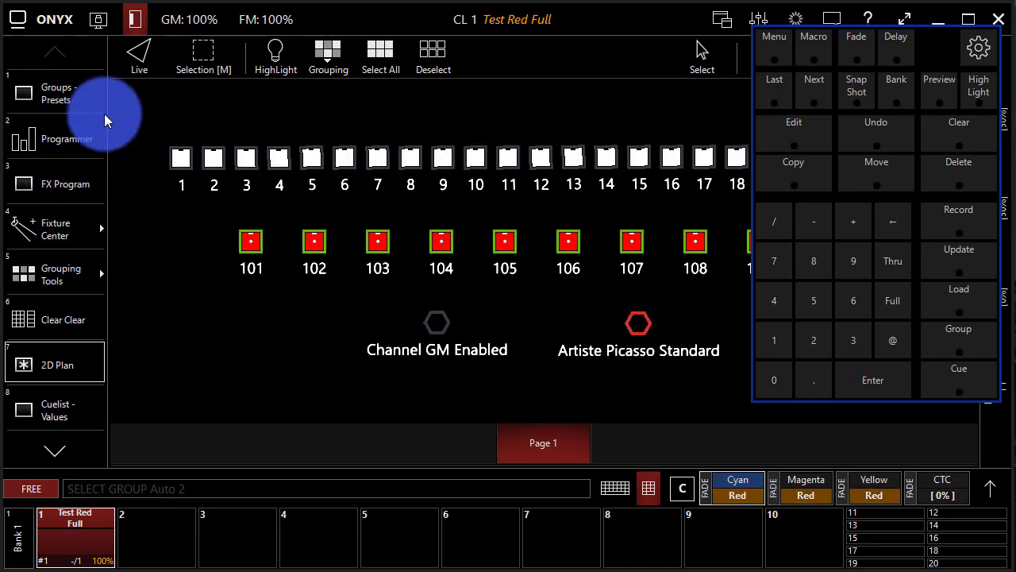
{"action": "left_click", "coordinate": [76, 94]}
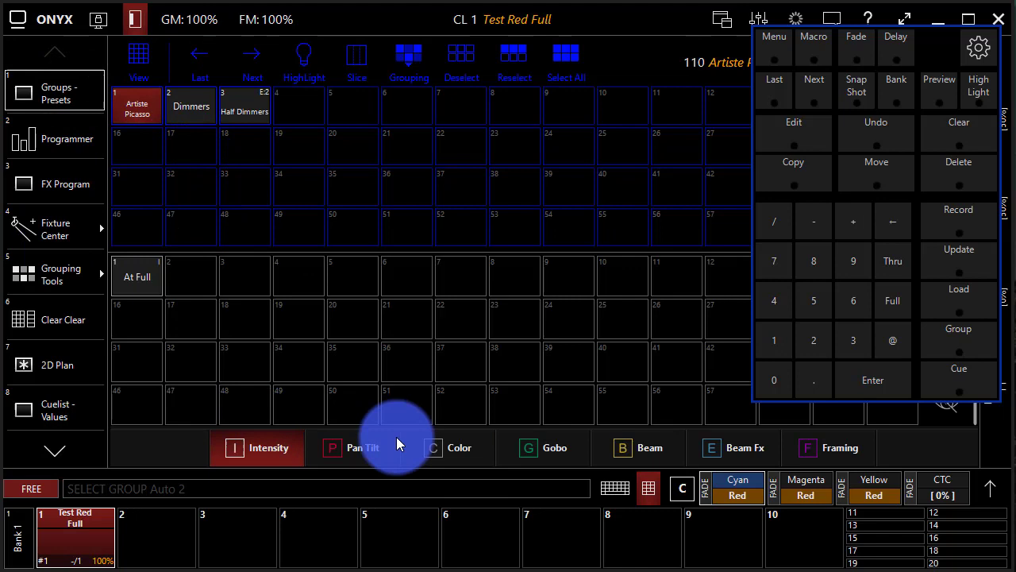
{"action": "left_click", "coordinate": [436, 445]}
{"action": "left_click", "coordinate": [189, 277]}
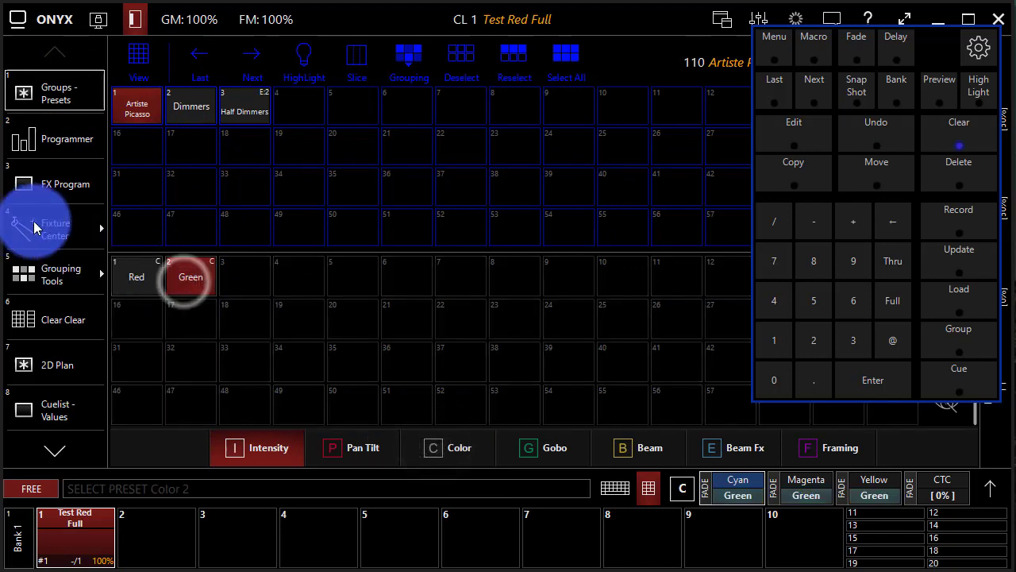
{"action": "left_click", "coordinate": [47, 362]}
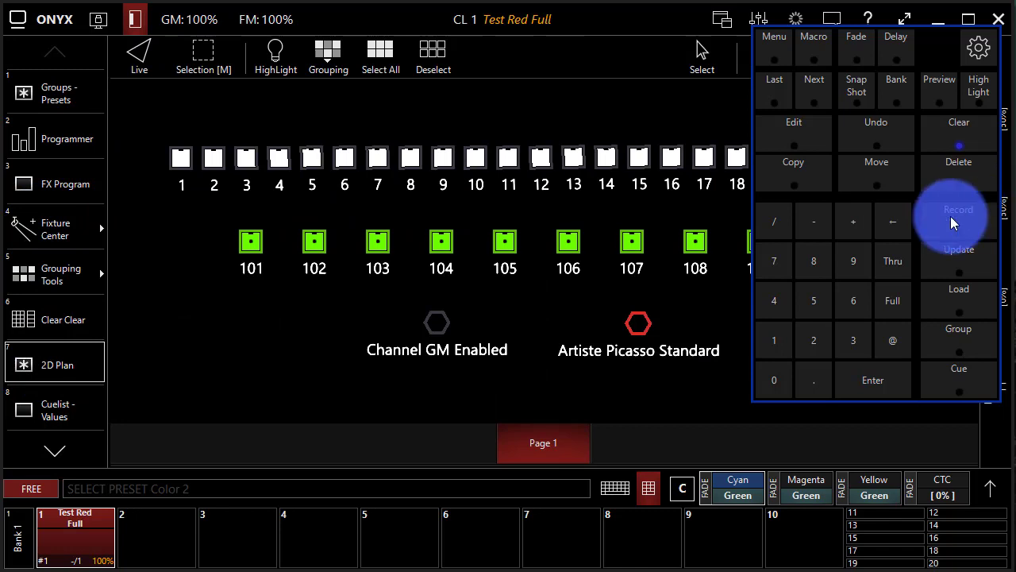
Step: Record the green look as a second cue in the Test Red Full cuelist, and clear the programmer
{"action": "left_click", "coordinate": [952, 220]}
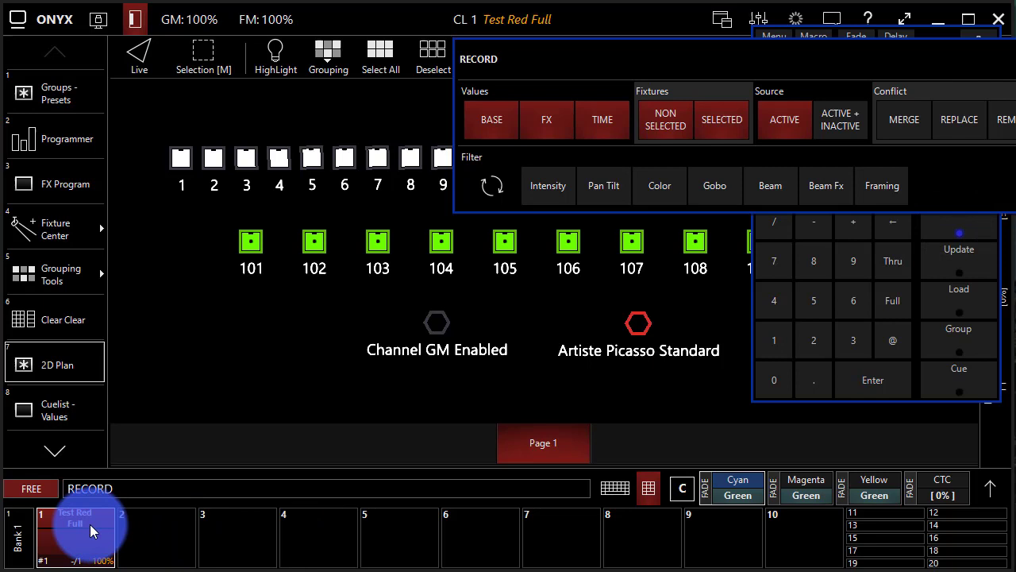
{"action": "mouse_move", "coordinate": [91, 531]}
{"action": "left_mouse_down"}
{"action": "mouse_move", "coordinate": [57, 519]}
{"action": "mouse_move", "coordinate": [110, 536]}
{"action": "mouse_move", "coordinate": [73, 530]}
{"action": "mouse_move", "coordinate": [87, 530]}
{"action": "left_mouse_up"}
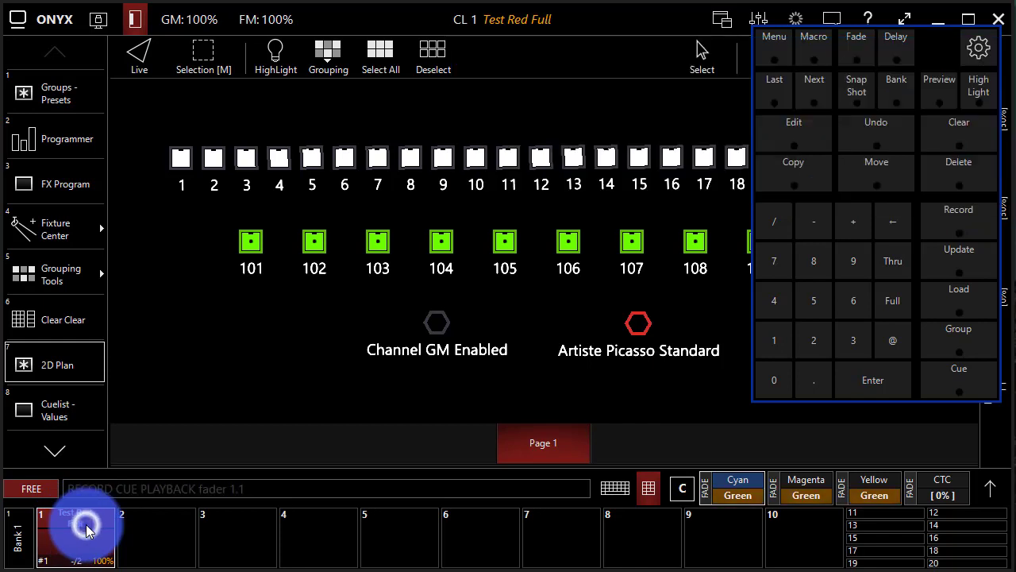
{"action": "left_click", "coordinate": [684, 369]}
{"action": "left_click", "coordinate": [889, 163]}
{"action": "left_click", "coordinate": [935, 133]}
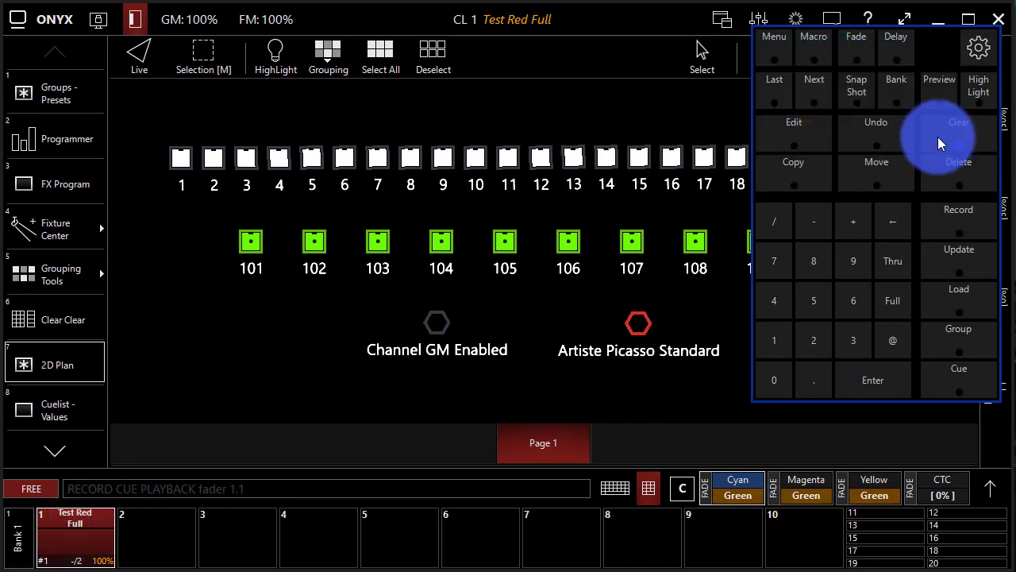
{"action": "left_click", "coordinate": [777, 160]}
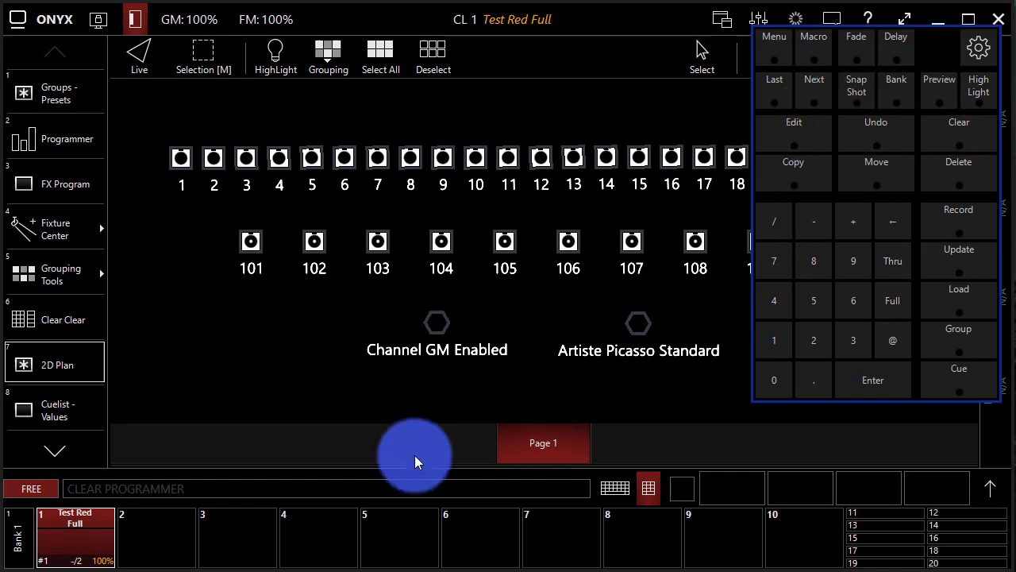
Step: Show the playback controls of Test Red Full, run Cue 1 and Cue 2 twice in sequence, and close the controls
{"action": "left_click", "coordinate": [68, 545]}
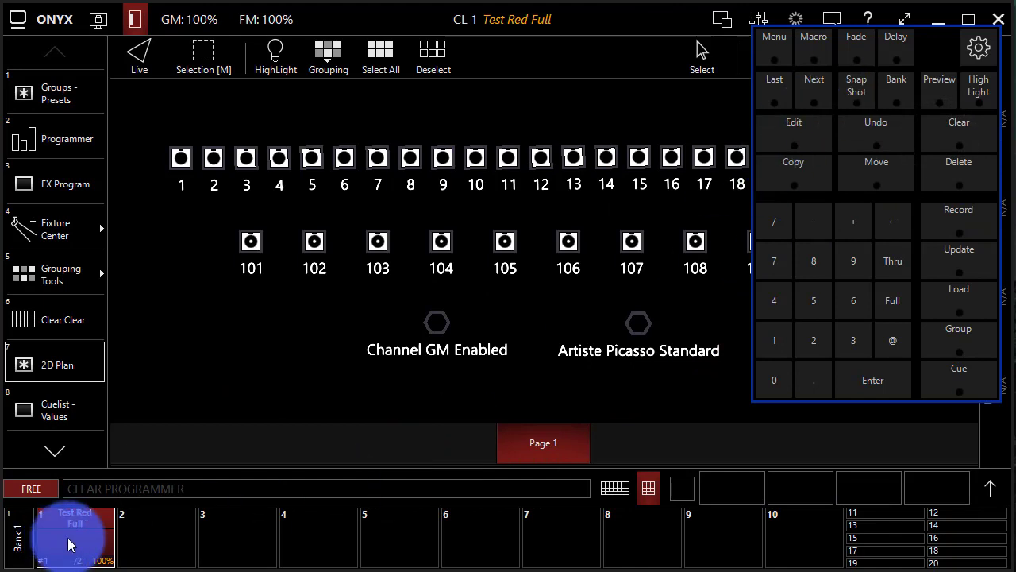
{"action": "left_click_drag", "start_coordinate": [68, 545], "coordinate": [68, 545]}
{"action": "left_click", "coordinate": [48, 308]}
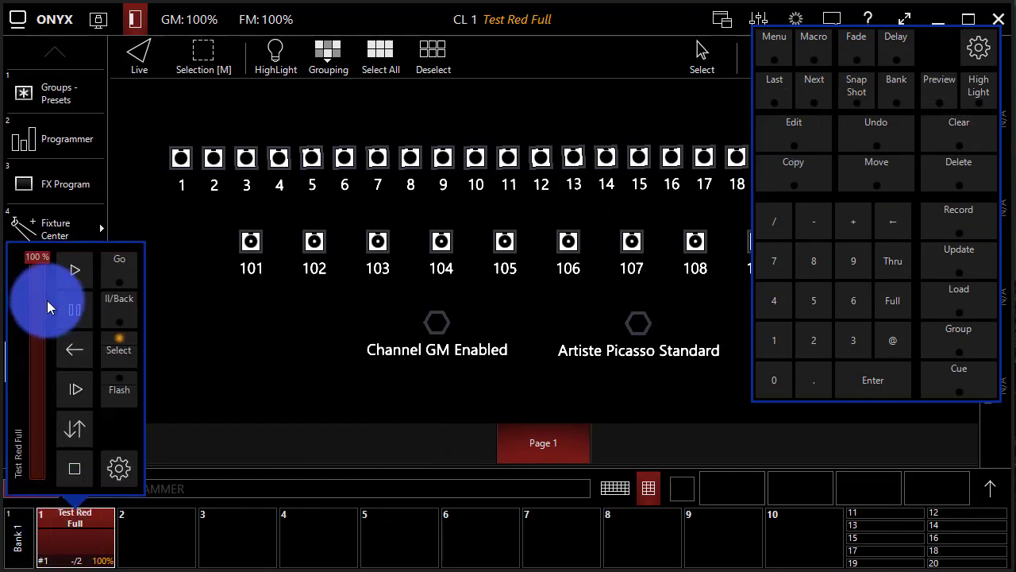
{"action": "left_click_drag", "start_coordinate": [47, 308], "coordinate": [88, 554]}
{"action": "left_click", "coordinate": [74, 270]}
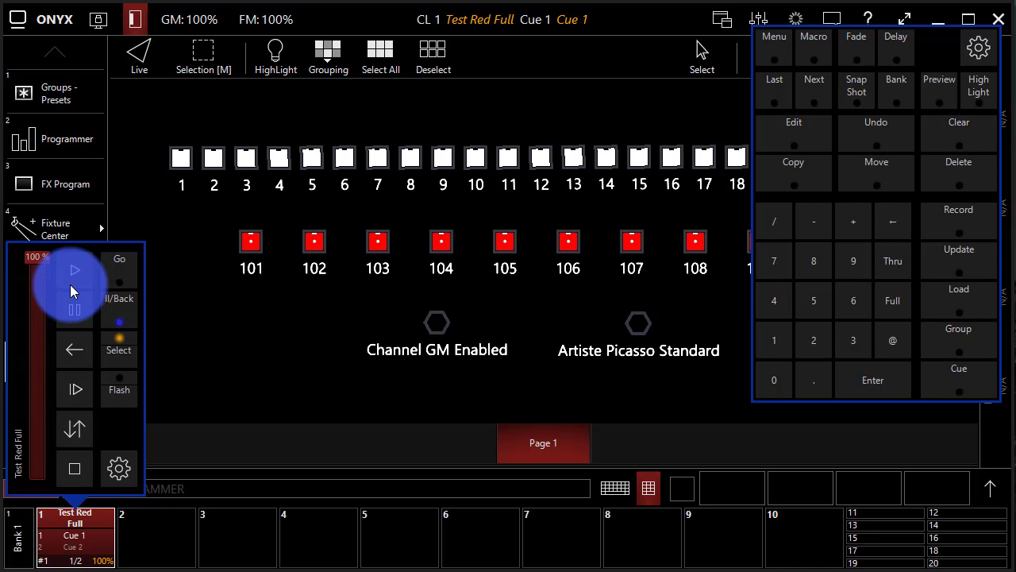
{"action": "left_click", "coordinate": [70, 285]}
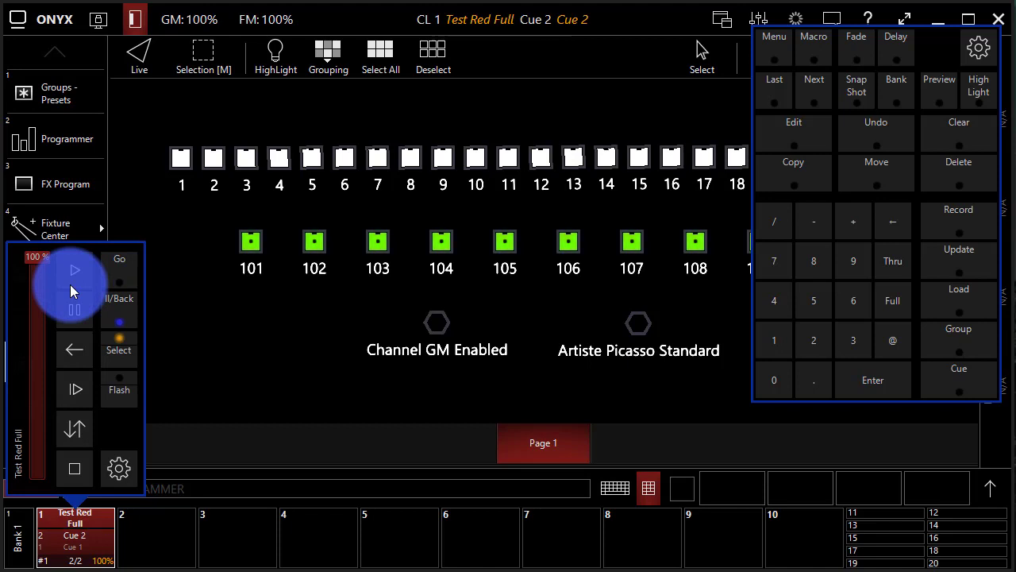
{"action": "left_click", "coordinate": [70, 290]}
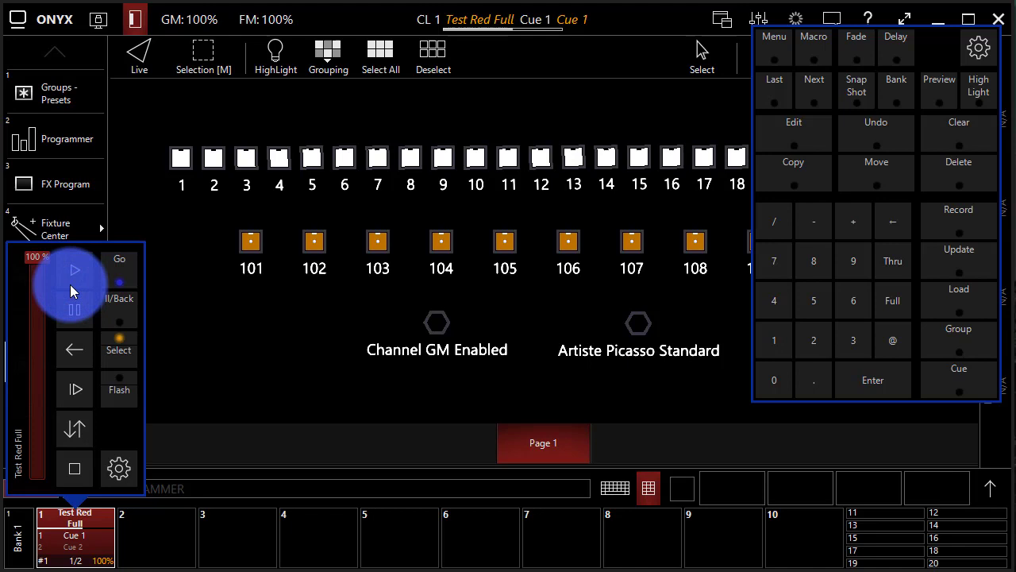
{"action": "left_click", "coordinate": [70, 289]}
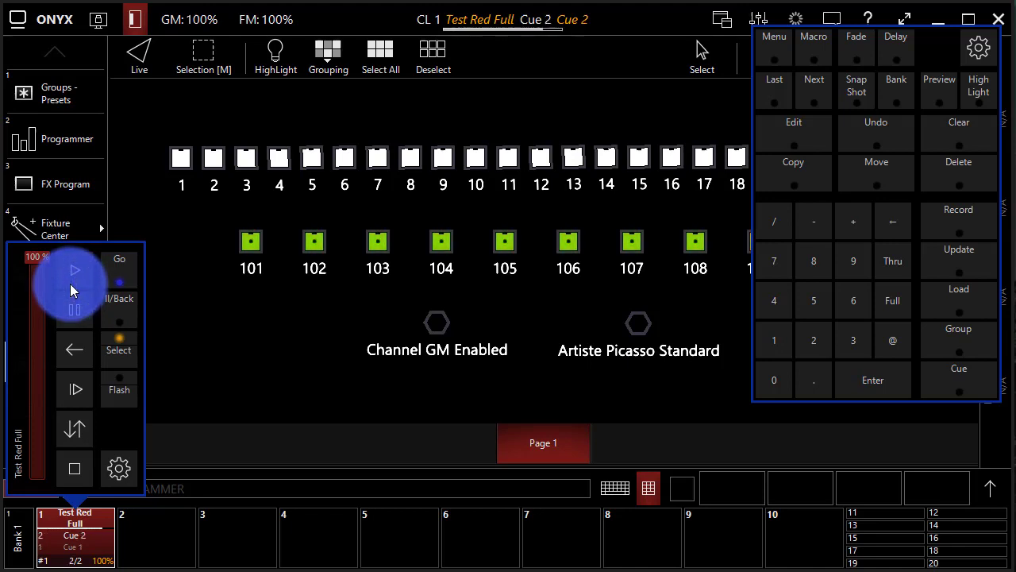
{"action": "left_click", "coordinate": [136, 486]}
{"action": "left_click", "coordinate": [103, 537]}
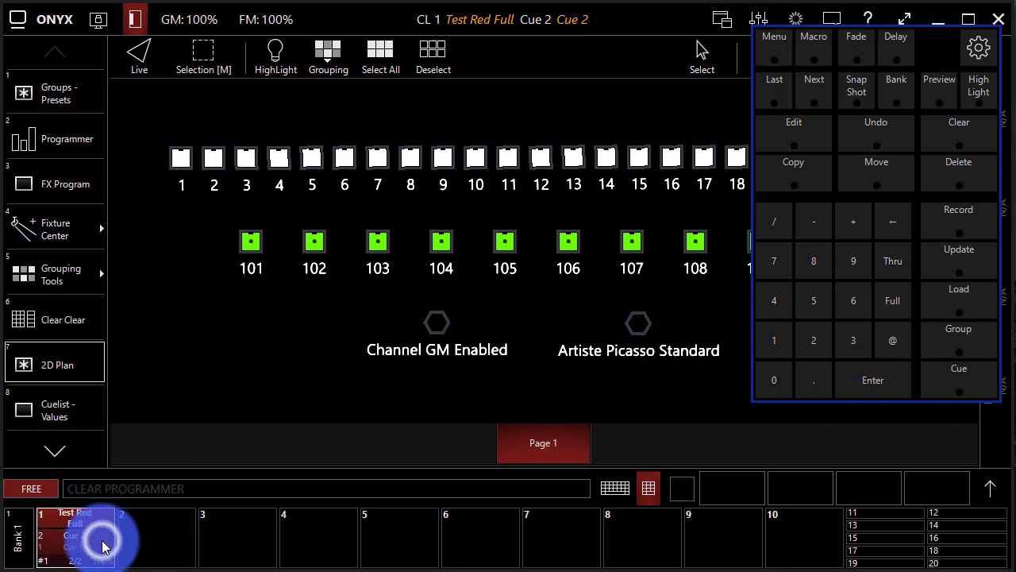
Step: Switch from the Compose workspace to the Playback workspace
{"action": "left_click", "coordinate": [97, 20]}
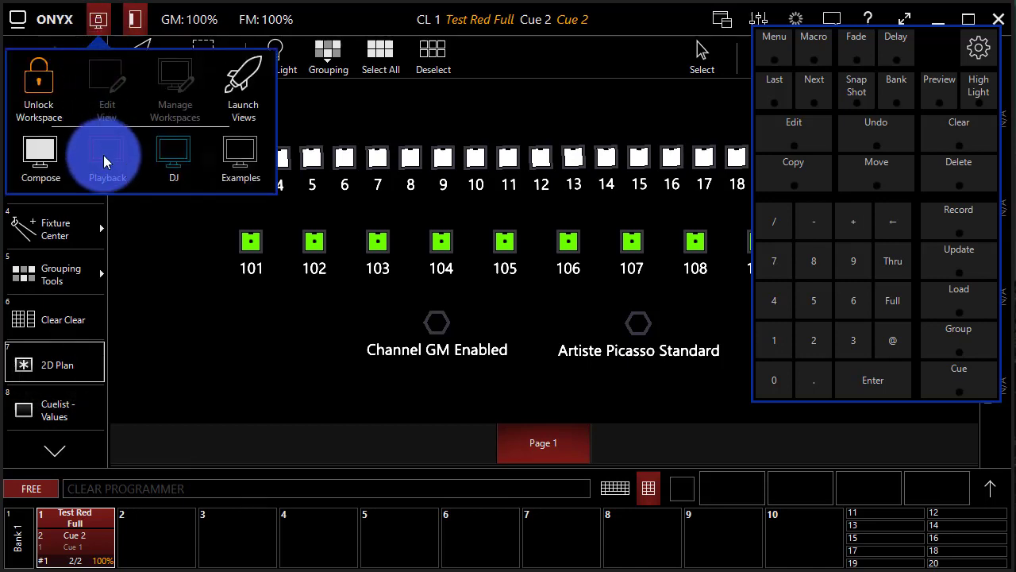
{"action": "left_click", "coordinate": [105, 159]}
{"action": "left_click", "coordinate": [92, 24]}
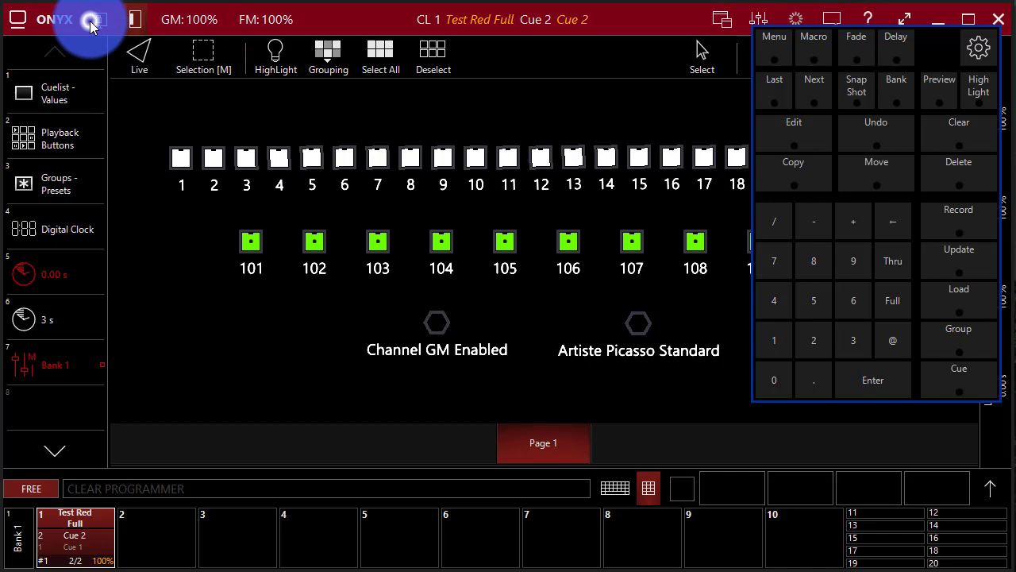
{"action": "left_click", "coordinate": [64, 66]}
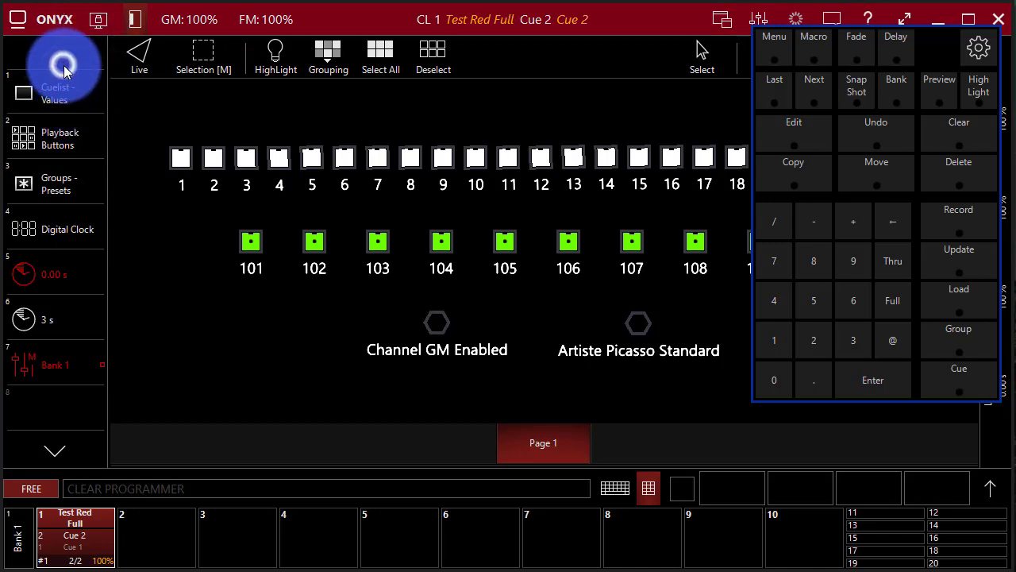
Step: Show the Playback Buttons view and look through the remaining views of the Playback workspace
{"action": "left_click", "coordinate": [76, 143]}
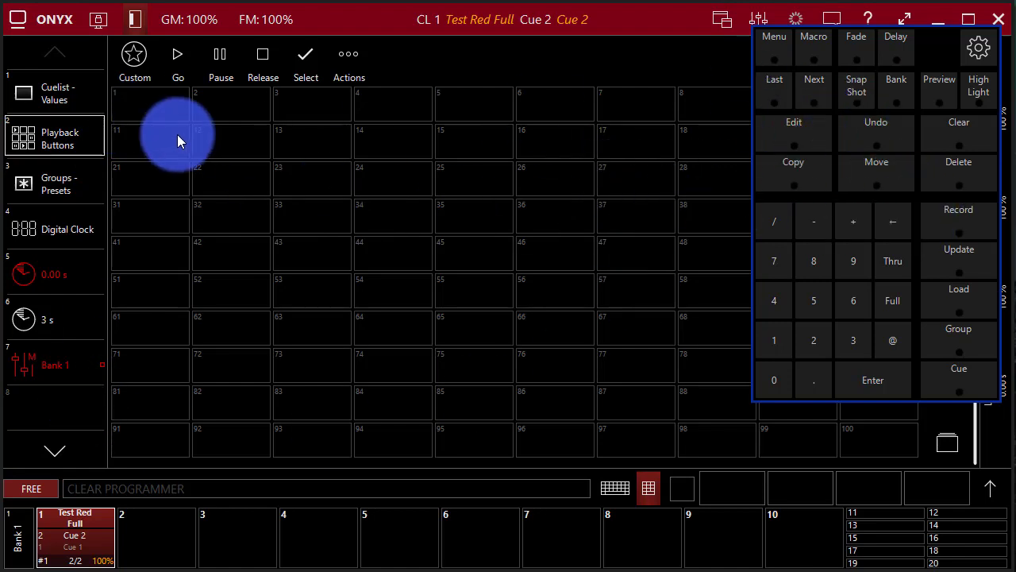
{"action": "left_click", "coordinate": [63, 451]}
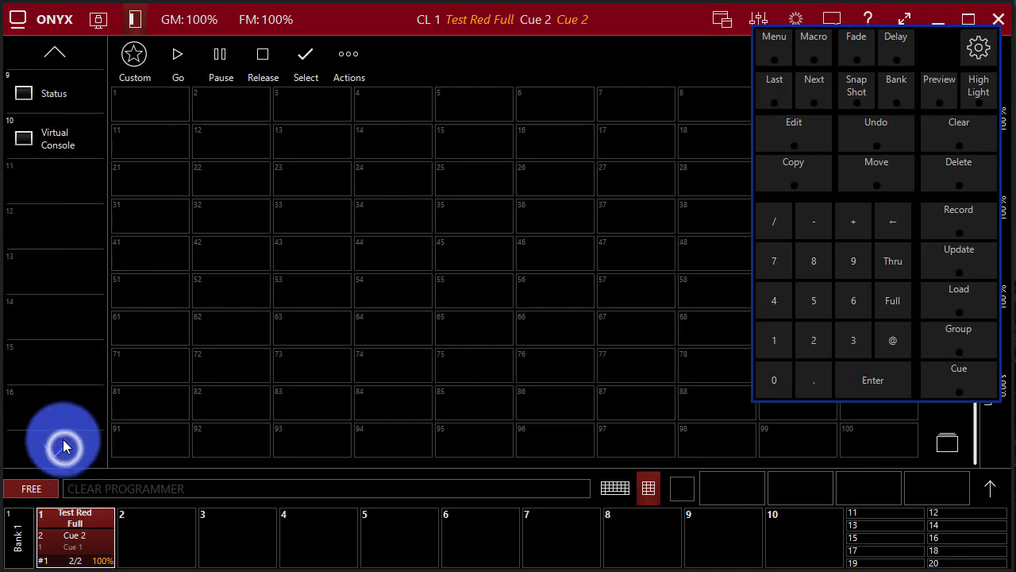
{"action": "left_click", "coordinate": [52, 54]}
Step: Switch from the Playback workspace to the DJ workspace and close the workspace selection
{"action": "left_click", "coordinate": [99, 21]}
{"action": "left_click", "coordinate": [167, 153]}
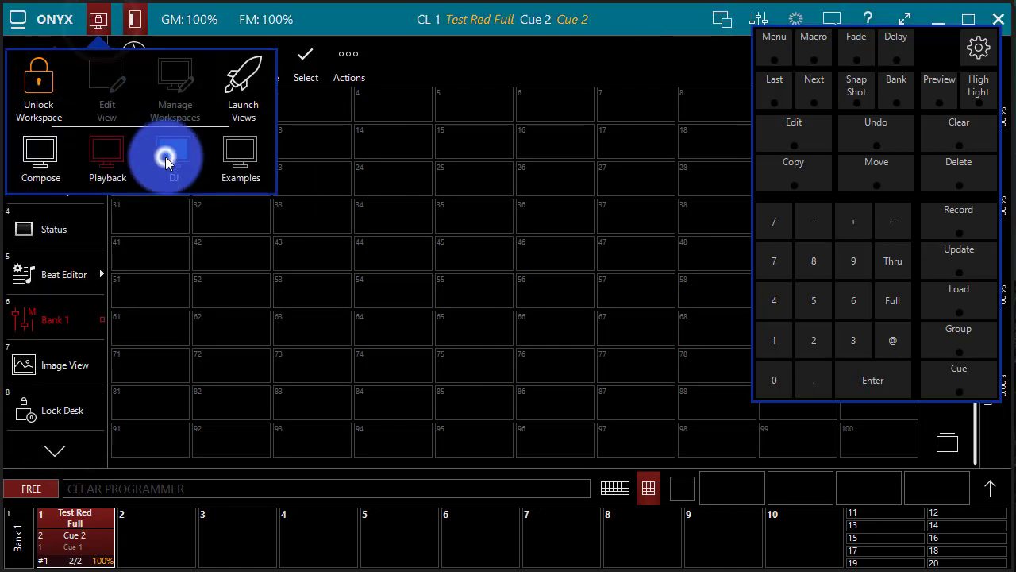
{"action": "left_click", "coordinate": [87, 23]}
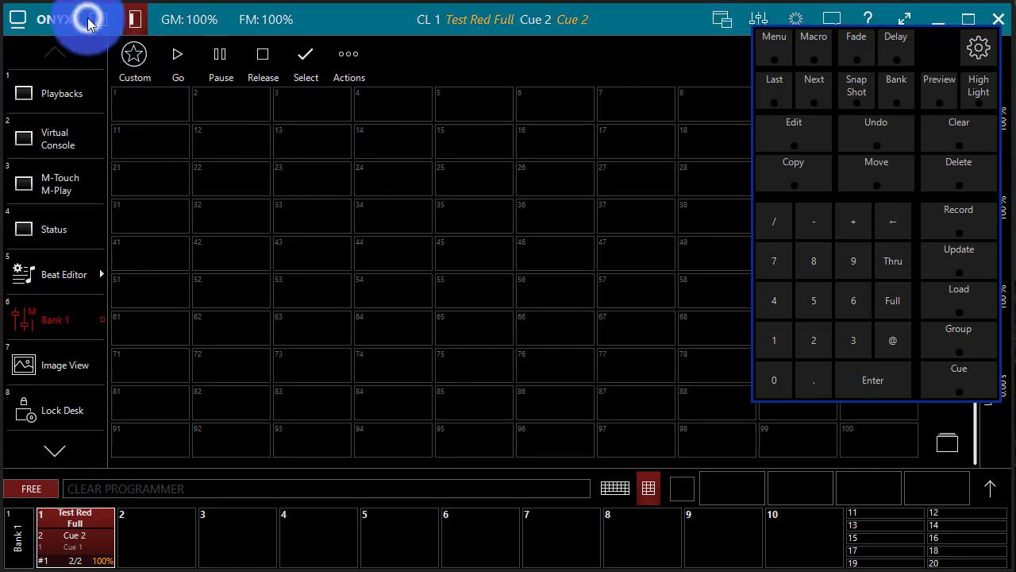
Step: Show the M-Touch M-Play view, resize it so the M-Play status window fits, and hide the command keypad
{"action": "left_click", "coordinate": [57, 191]}
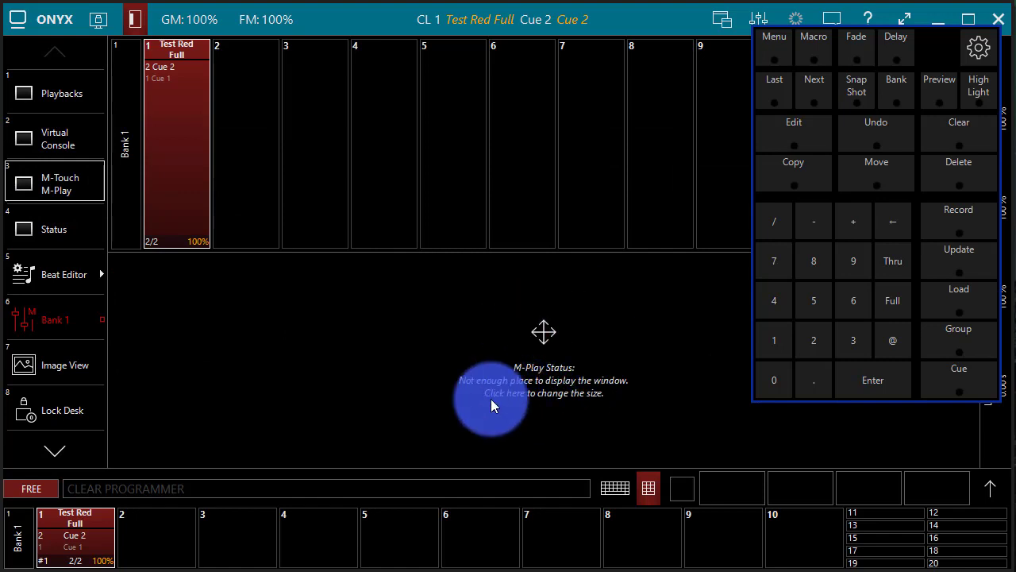
{"action": "left_click", "coordinate": [538, 334]}
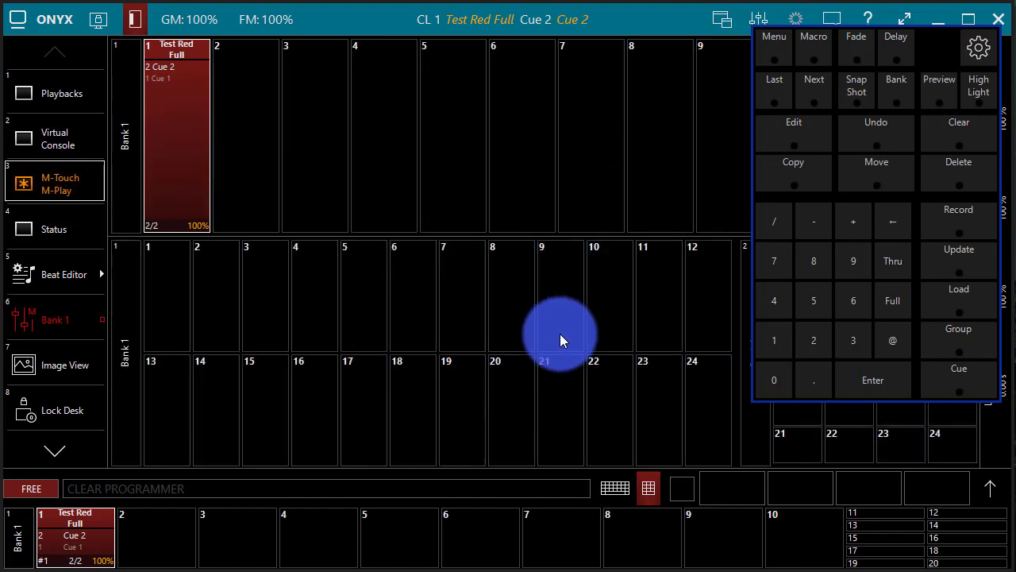
{"action": "left_click", "coordinate": [913, 46]}
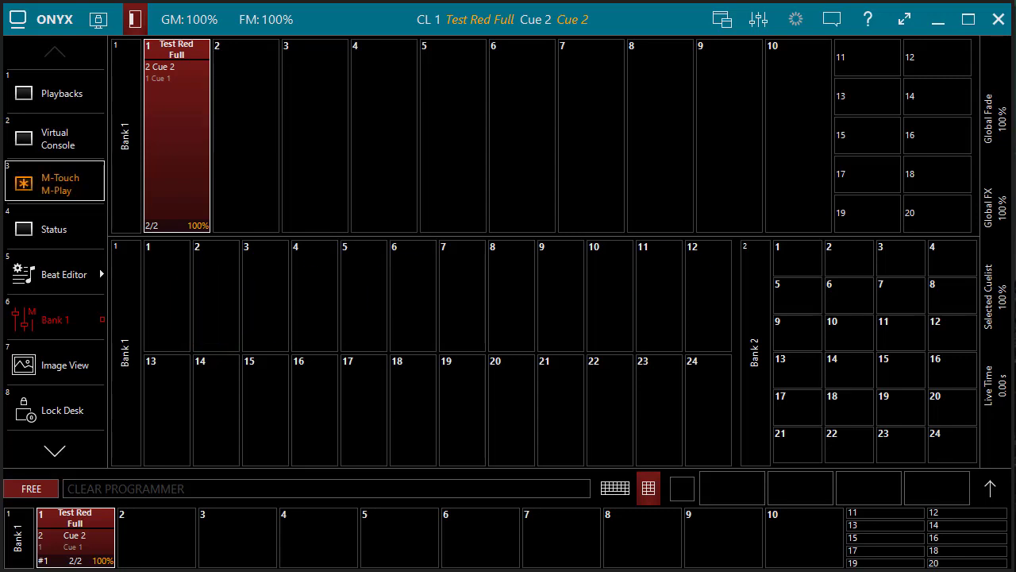
Step: Start recording a cue to playback fader 2 of Bank 1, up to the choice of the new cuelist's name and type
{"action": "key", "text": "r"}
{"action": "left_click_drag", "start_coordinate": [256, 283], "coordinate": [171, 312]}
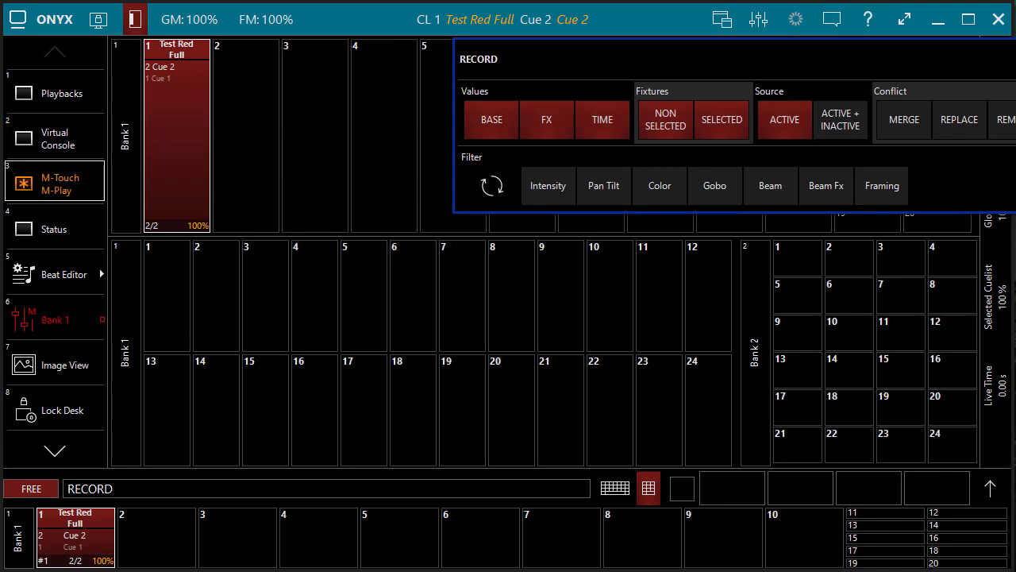
{"action": "left_click_drag", "start_coordinate": [692, 193], "coordinate": [903, 141]}
{"action": "left_click", "coordinate": [451, 459]}
{"action": "left_click_drag", "start_coordinate": [451, 459], "coordinate": [173, 547]}
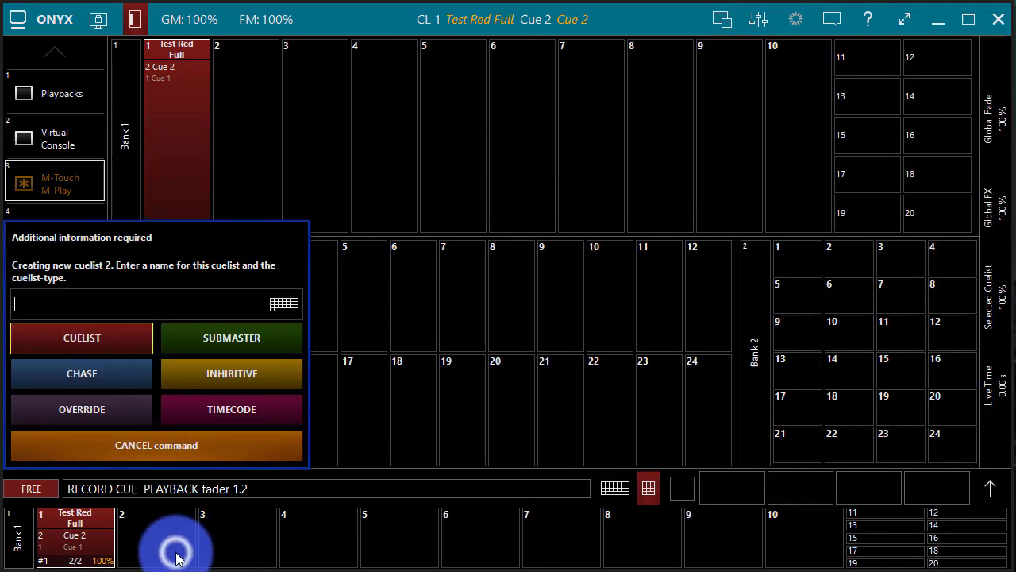
{"action": "left_click", "coordinate": [72, 371]}
{"action": "left_click_drag", "start_coordinate": [72, 371], "coordinate": [58, 341]}
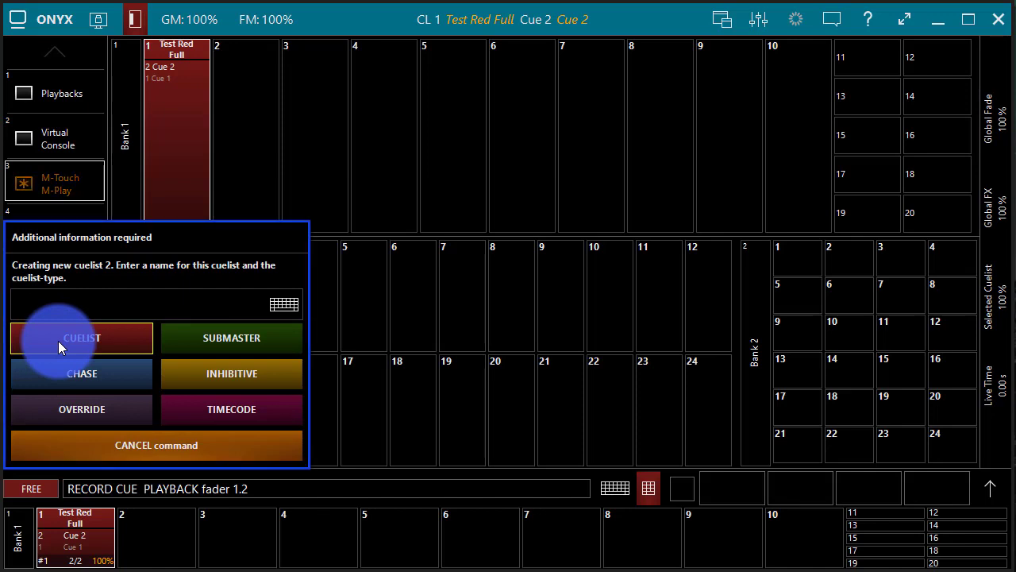